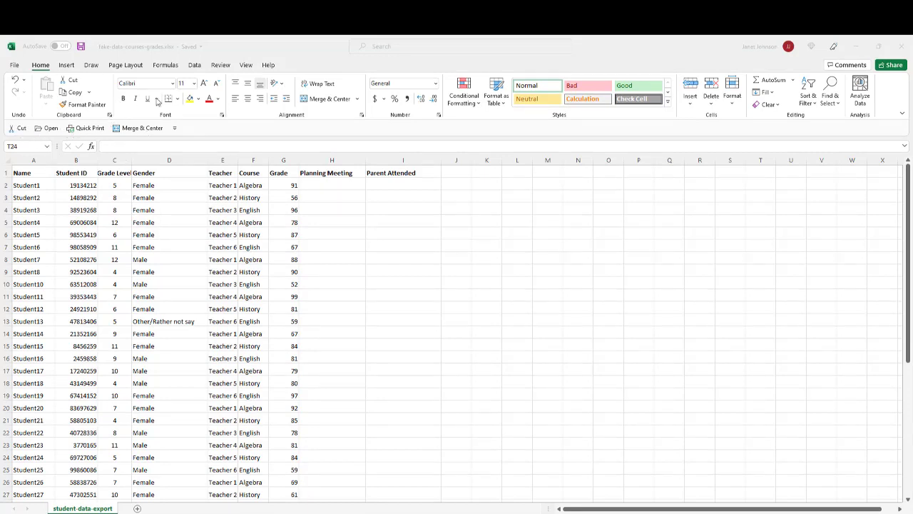
Step: Add the Form command, found among the commands not in the ribbon, to the Quick Access Toolbar for all documents
left_click(196, 66)
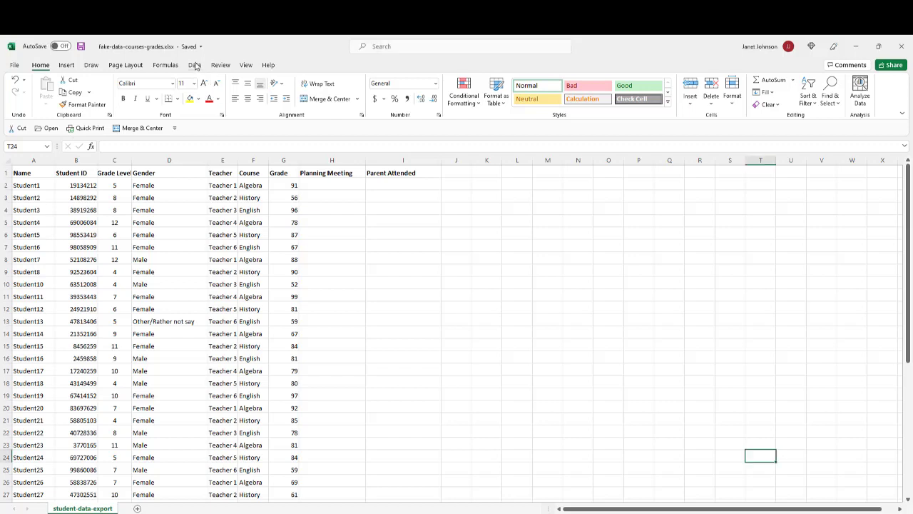
left_click(195, 65)
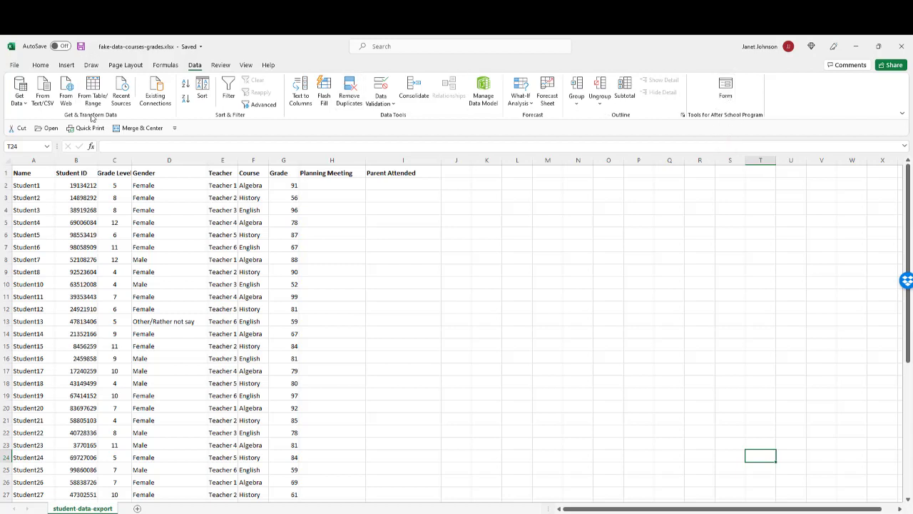
left_click(175, 129)
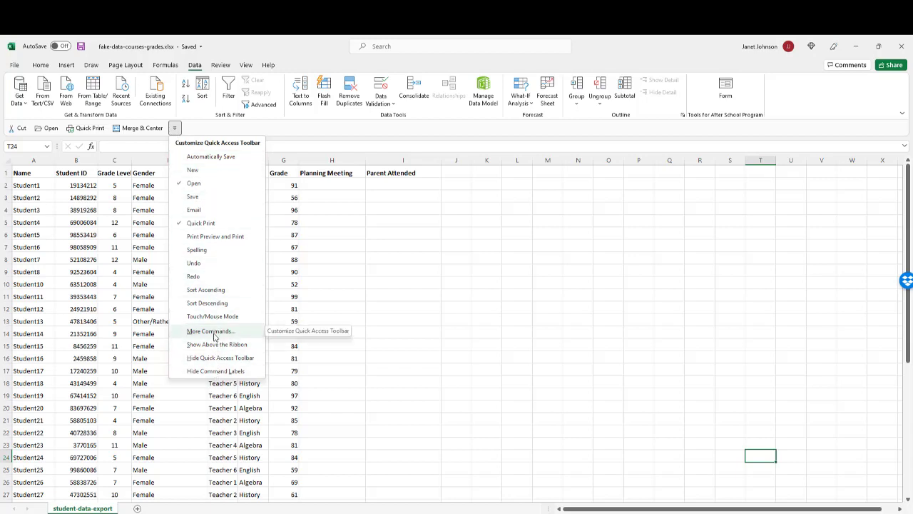
left_click(213, 335)
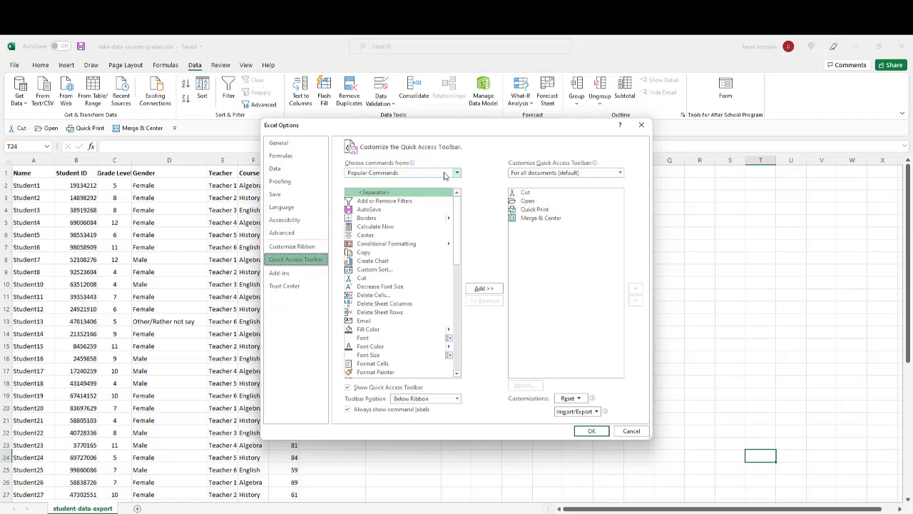
left_click(457, 173)
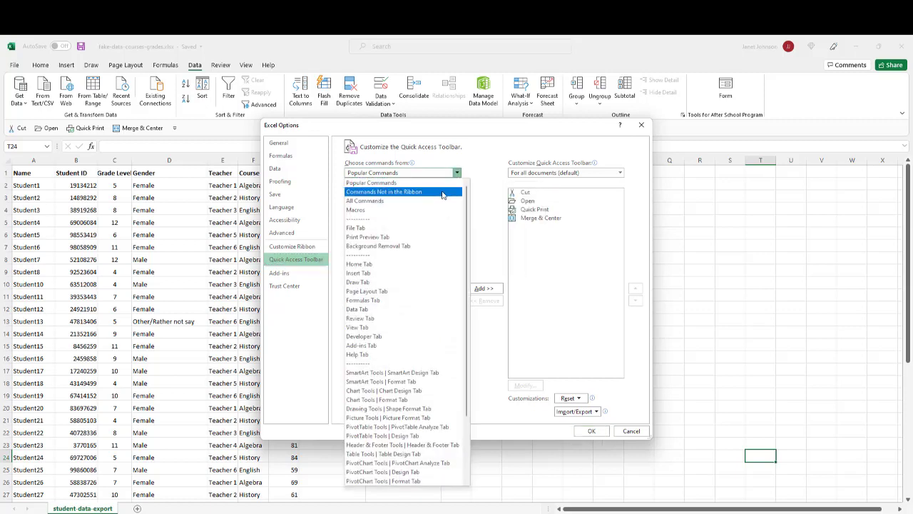
left_click(443, 195)
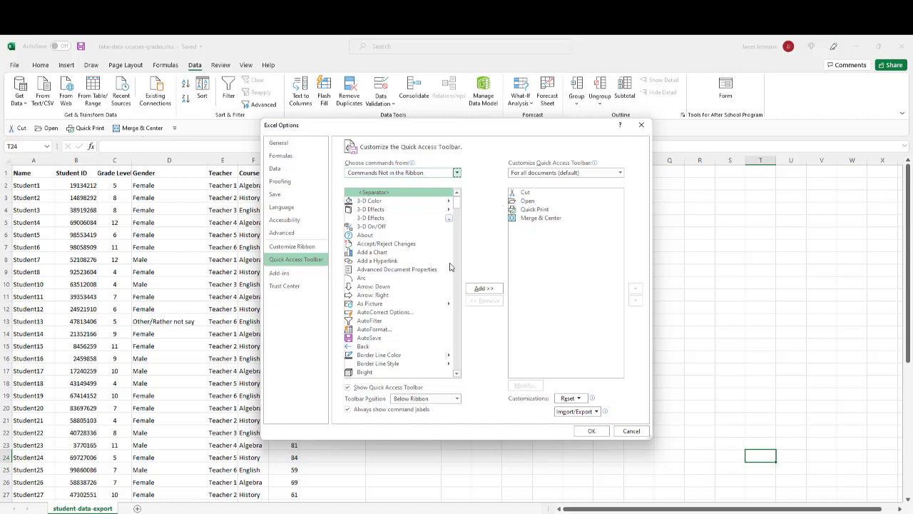
left_click_drag(458, 208, 455, 251)
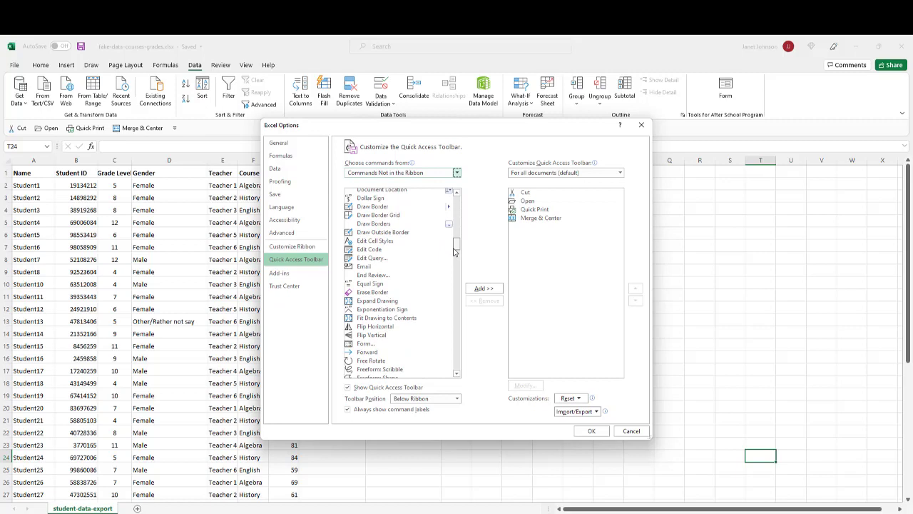
left_click(366, 344)
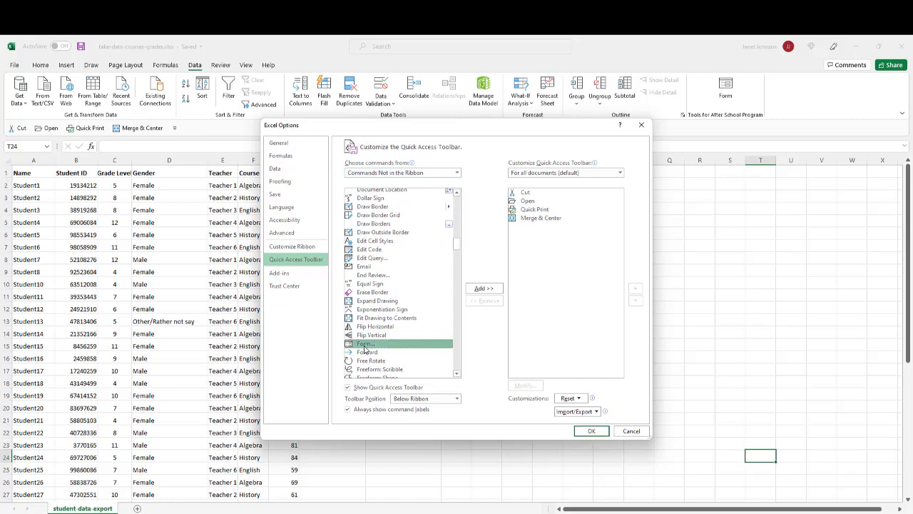
left_click(484, 288)
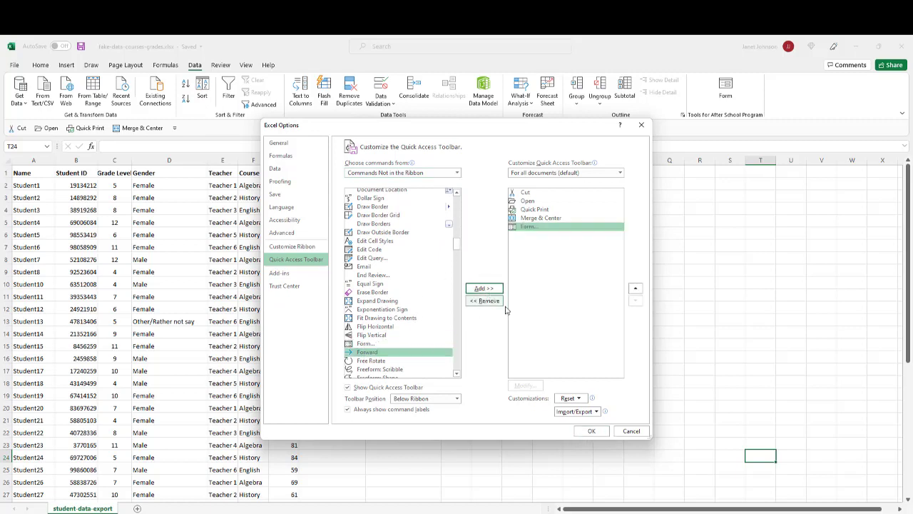
left_click(588, 431)
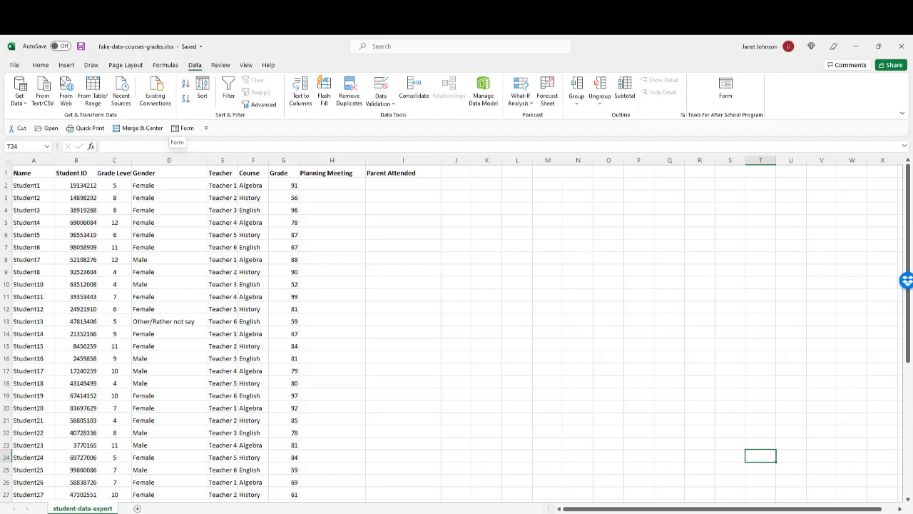
Step: Convert the student data range A1:I45 into a table with headers
left_click(65, 65)
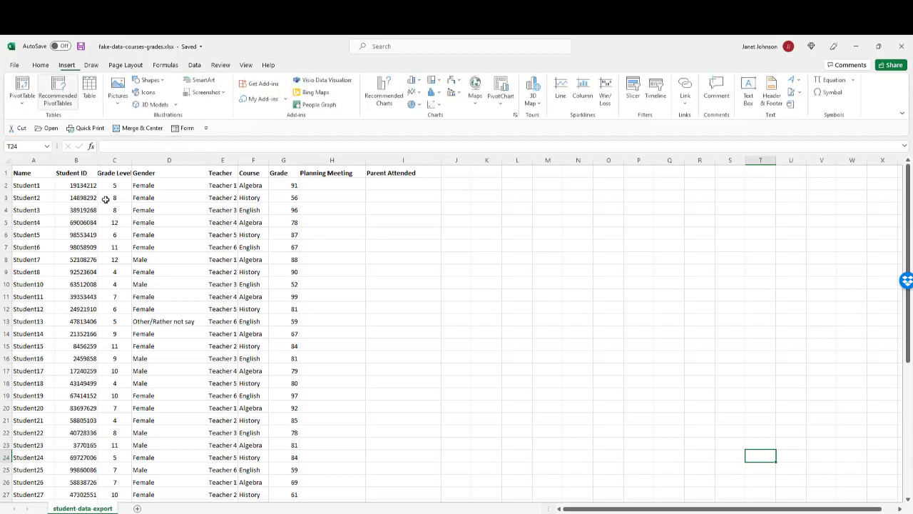
left_click(136, 244)
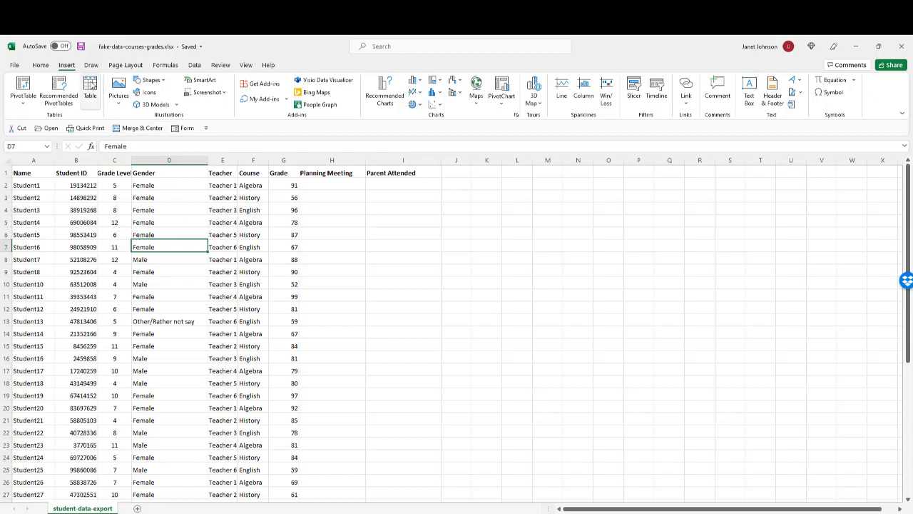
left_click(91, 87)
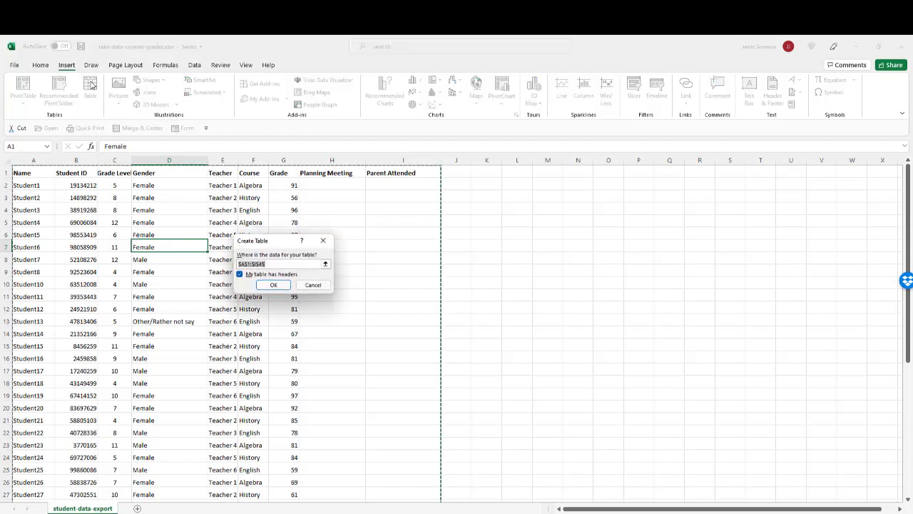
left_click(273, 289)
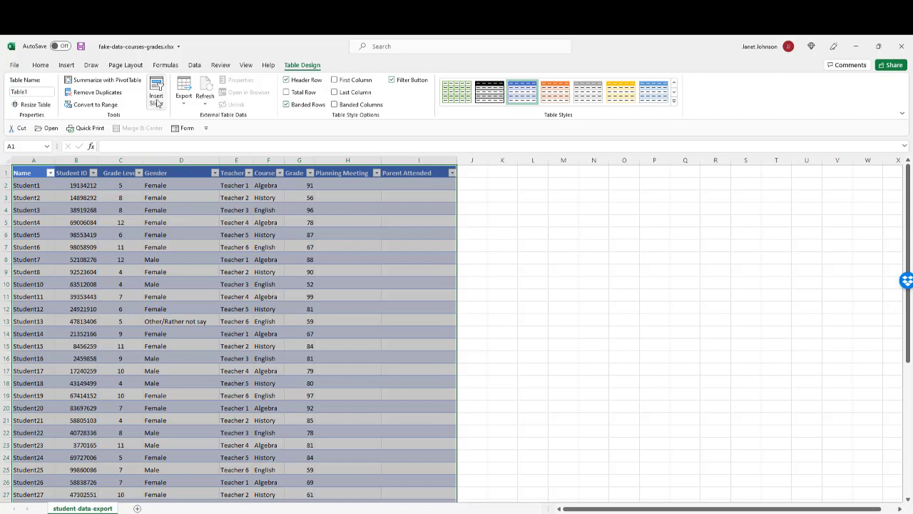
Step: Open the data form beside the table and record planning meeting 5/6/21 and parent attended Yes for Student1
left_click(184, 129)
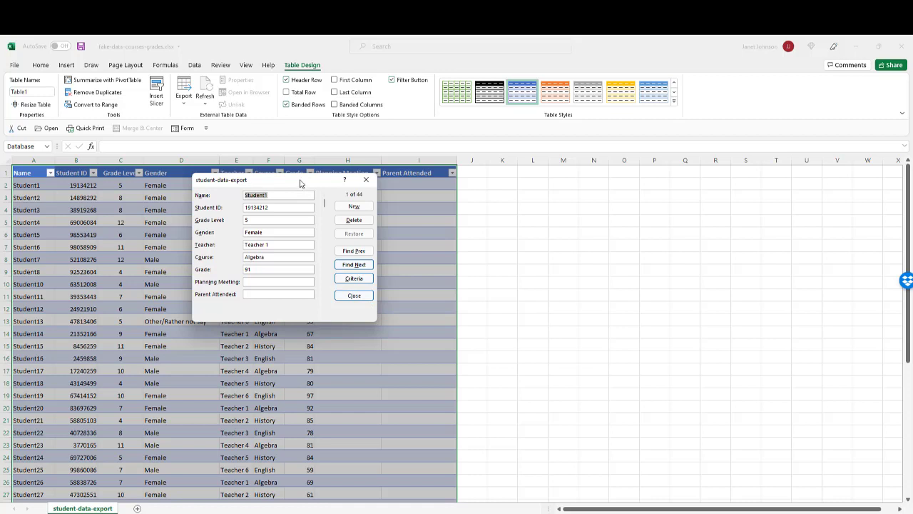
left_click_drag(299, 181, 588, 189)
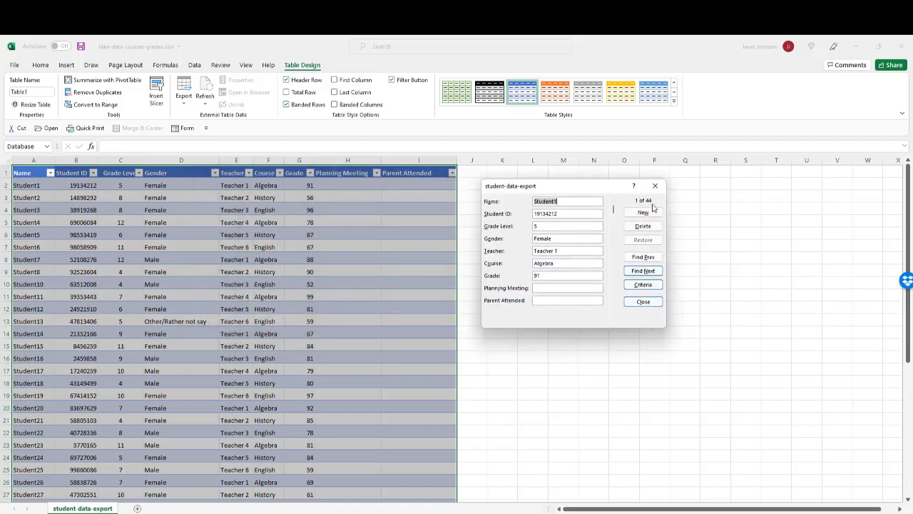
left_click(548, 288)
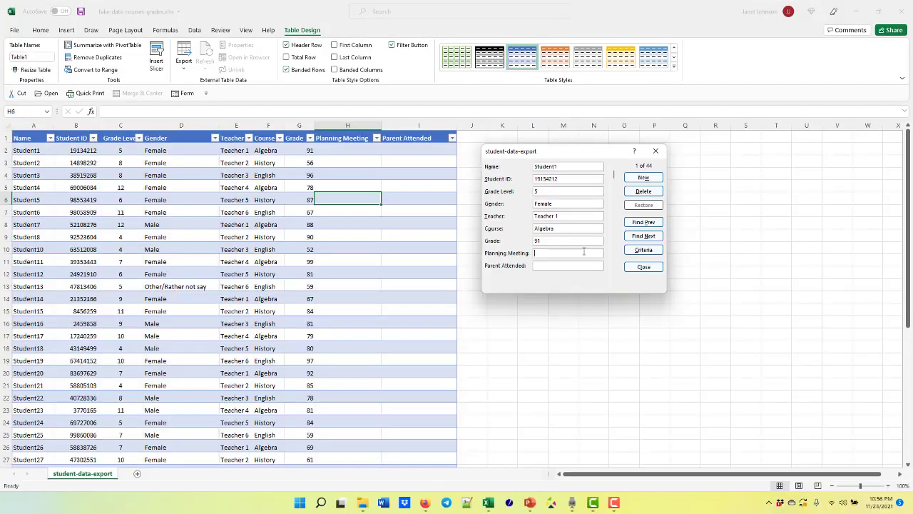
type("5/")
type("6/21")
type("Yes")
left_click(609, 168)
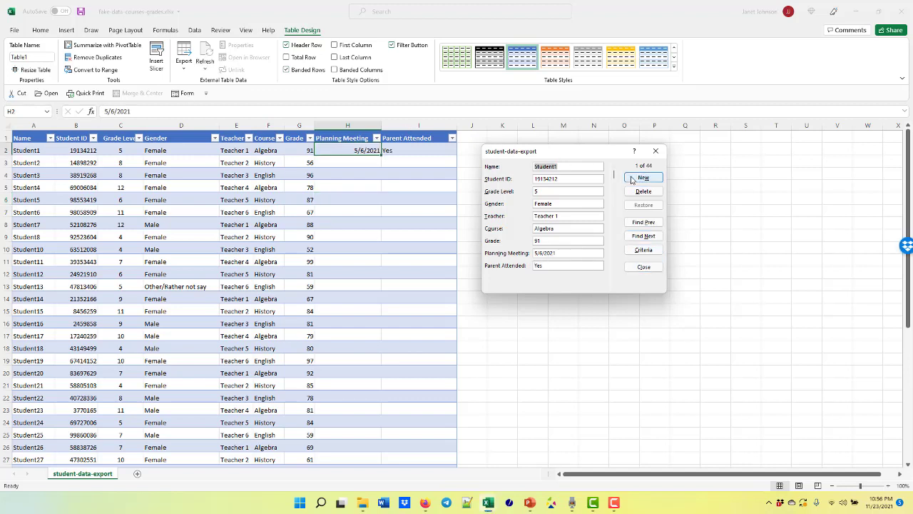
Step: Record planning meeting 5/6/21 and parent attended Yes in the data form for Student2
left_click(645, 236)
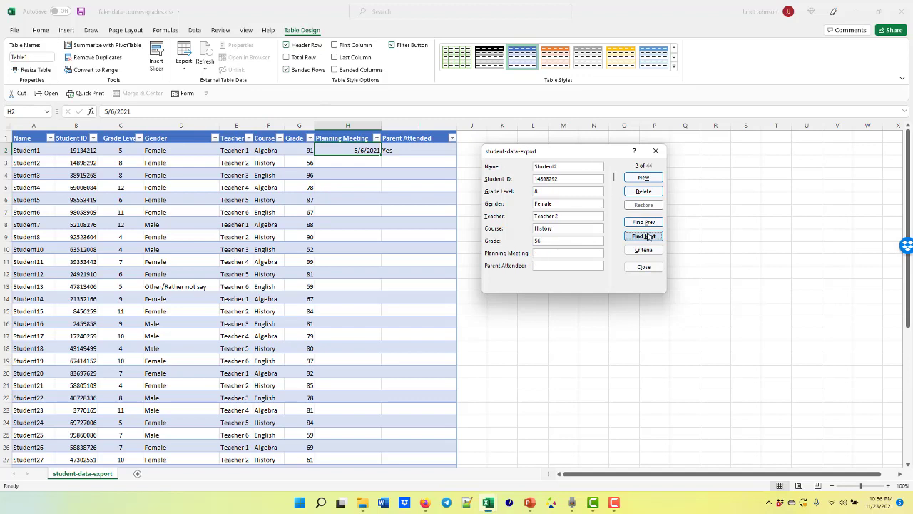
left_click(560, 253)
type("5/6/")
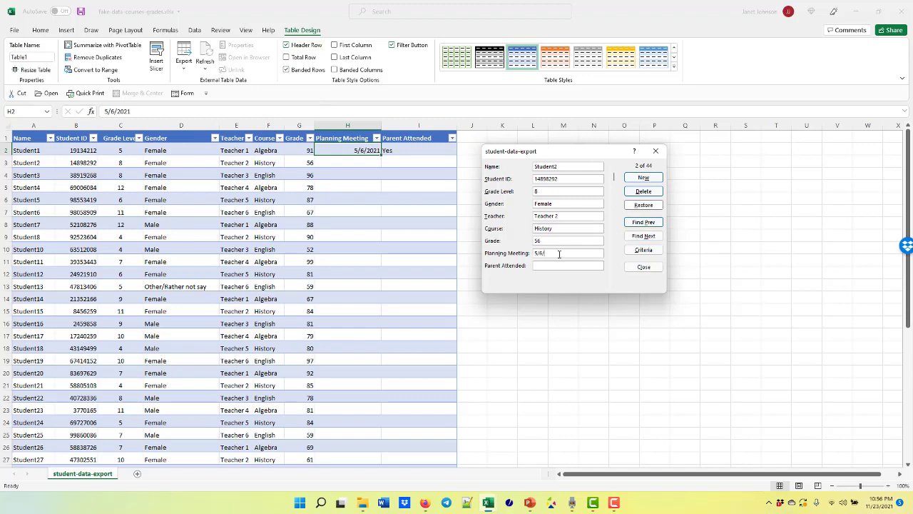
type("21")
type("Ye")
type("s")
key("Return")
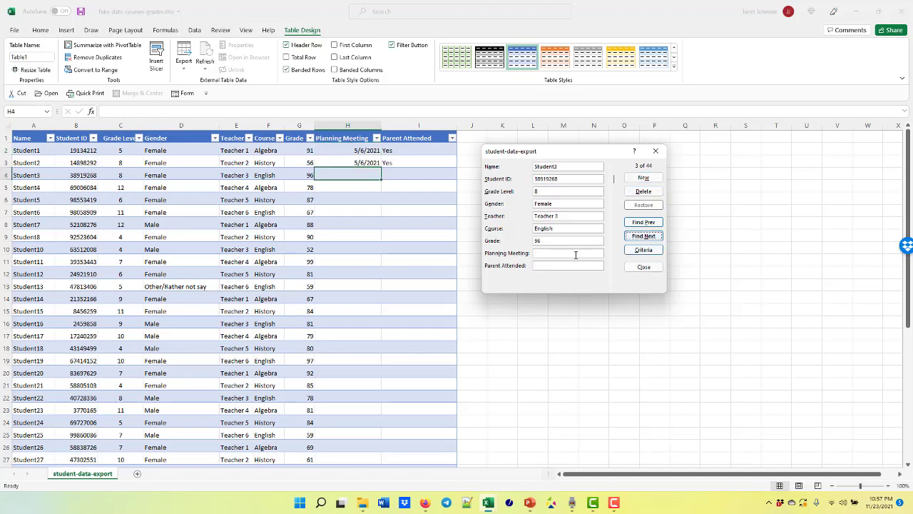
Step: Record planning meeting 5/7/21 and parent attended No in the data form for Student3
left_click(576, 253)
type("5/7")
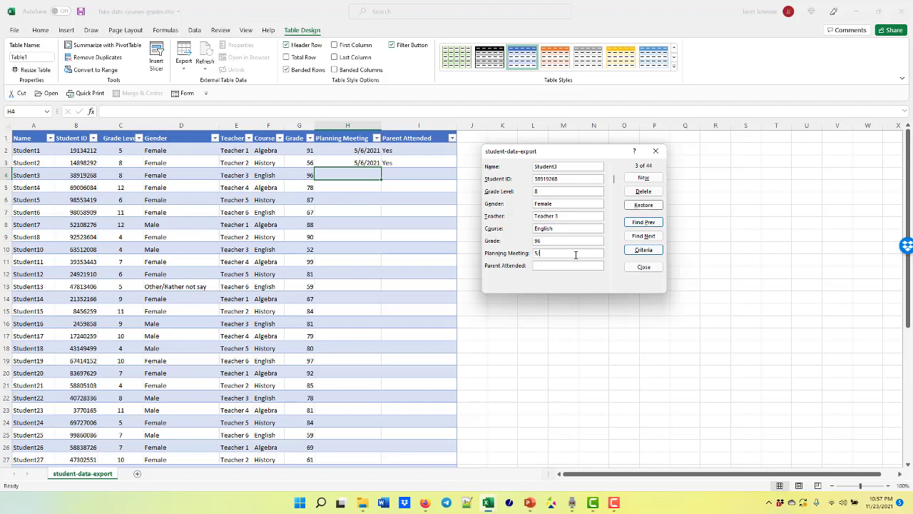
type("/21No")
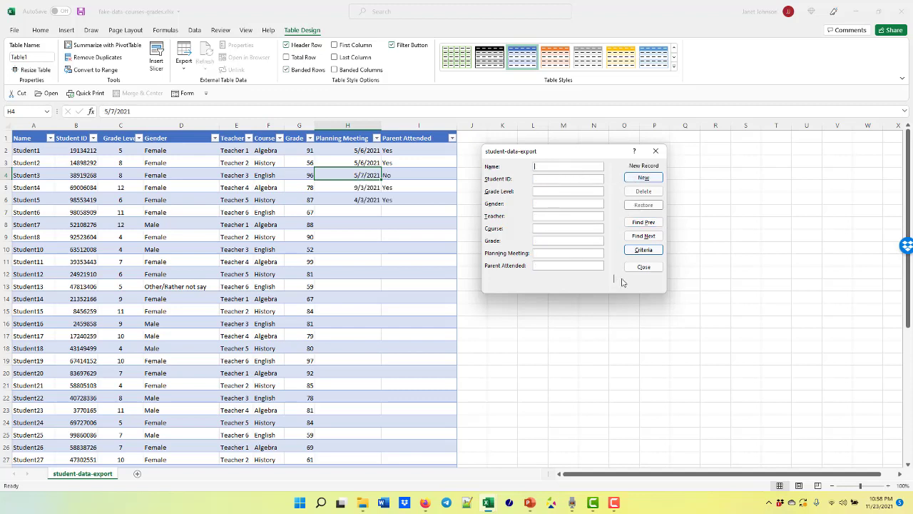
Step: Start a new record in the data form for Student45, entering a student ID, grade level 7 and gender Female
type("Su")
left_click(571, 167)
type("Stu")
type("dent")
type("12342")
type("21")
type("7")
type("Female")
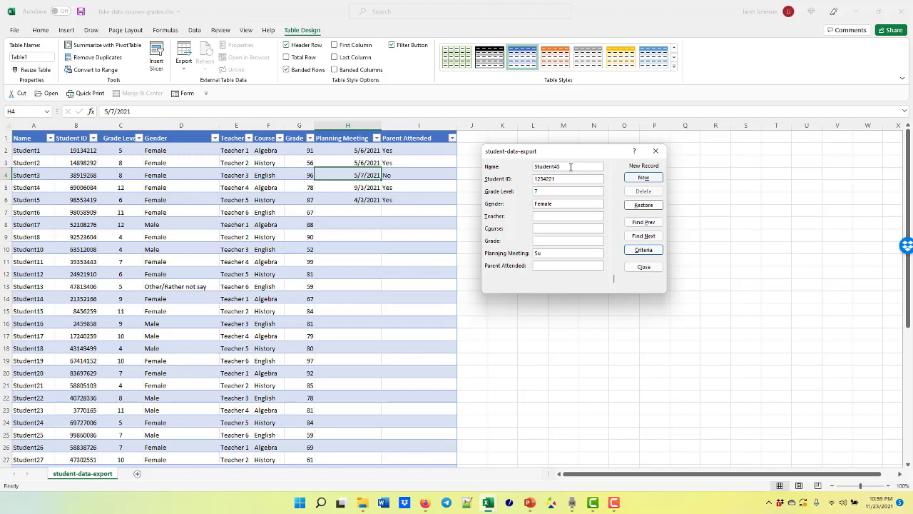
Step: Complete the new record with Teacher6, course Algebra, grade 99, planning meeting 4/3/21 and parent attended Yes, and close the form
type("Teacherf")
type("Algebra")
type("99")
key("Tab")
type("4/")
type("3/21")
type("Yes")
key("Return")
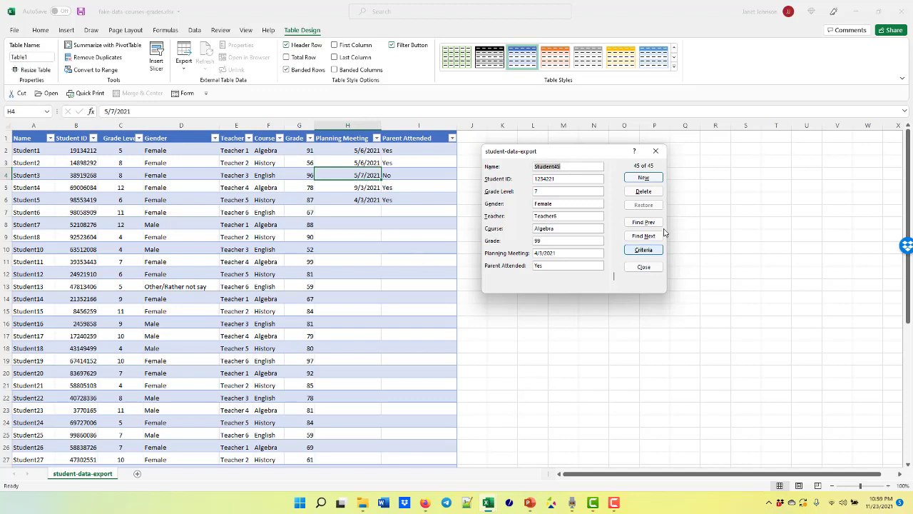
left_click(649, 267)
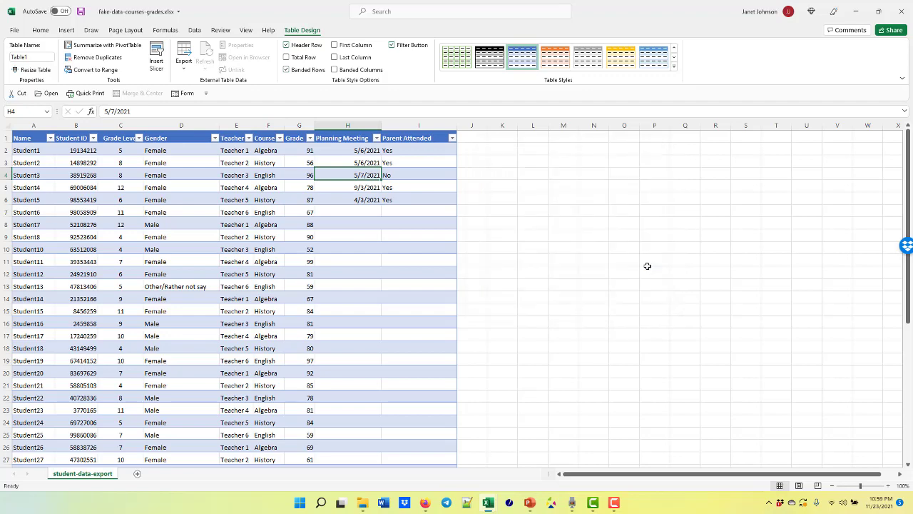
scroll(612, 283, "down", 10)
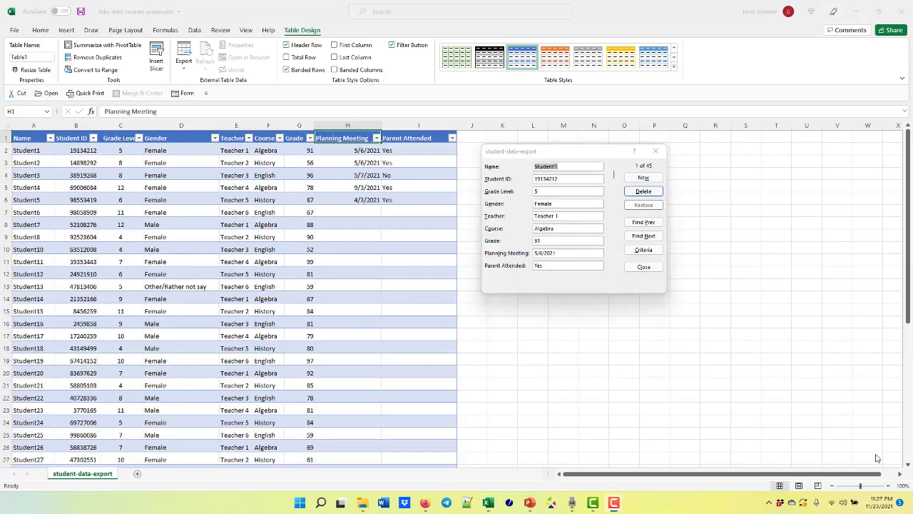
Step: Find Student12's record by name criteria in the data form and enter planning meeting 4/5/21 and parent attended No
left_click(658, 253)
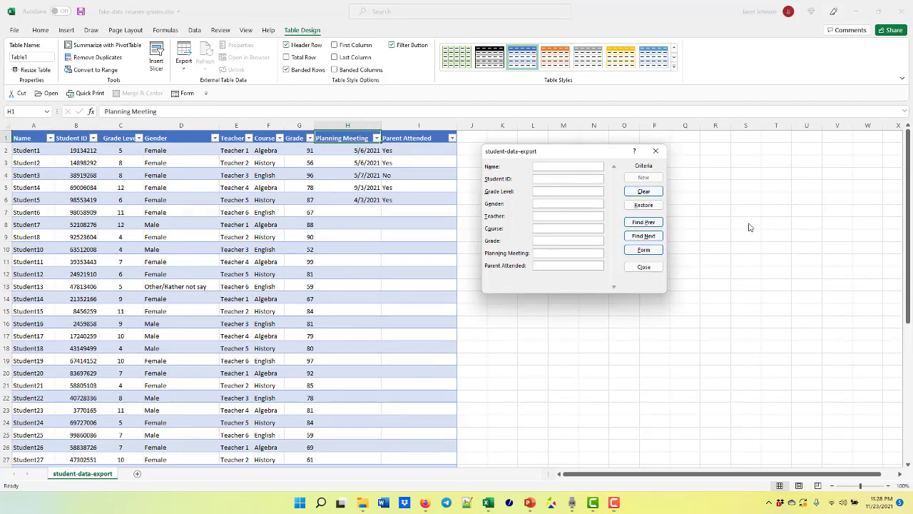
type("Std")
type("dent")
type("12")
key("Return")
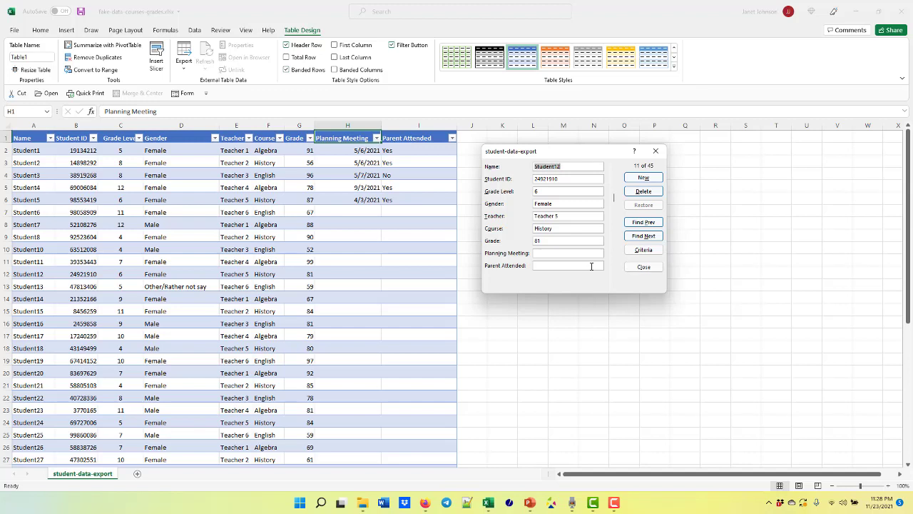
left_click(582, 252)
type("4/5/21")
key("Tab")
type("No")
key("Return")
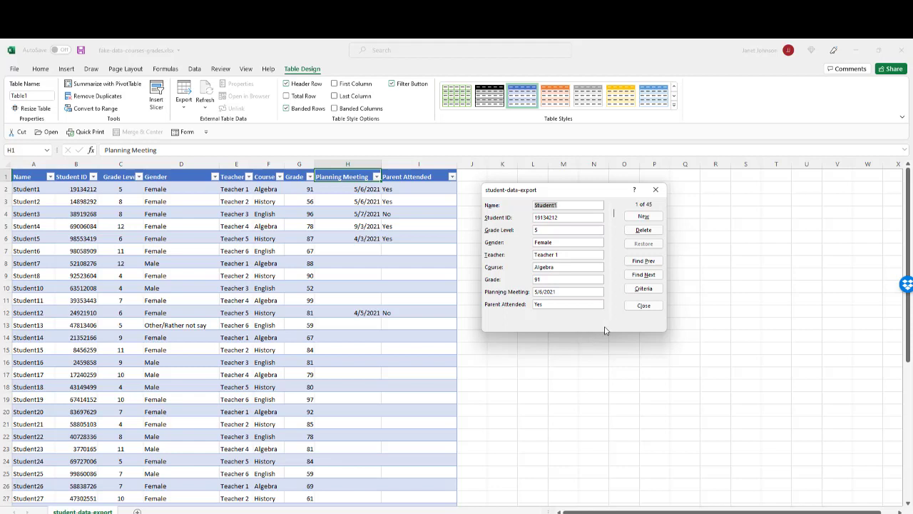
Step: Search the data form by the course criterion Algebra and step forward through the matching student records
left_click(653, 291)
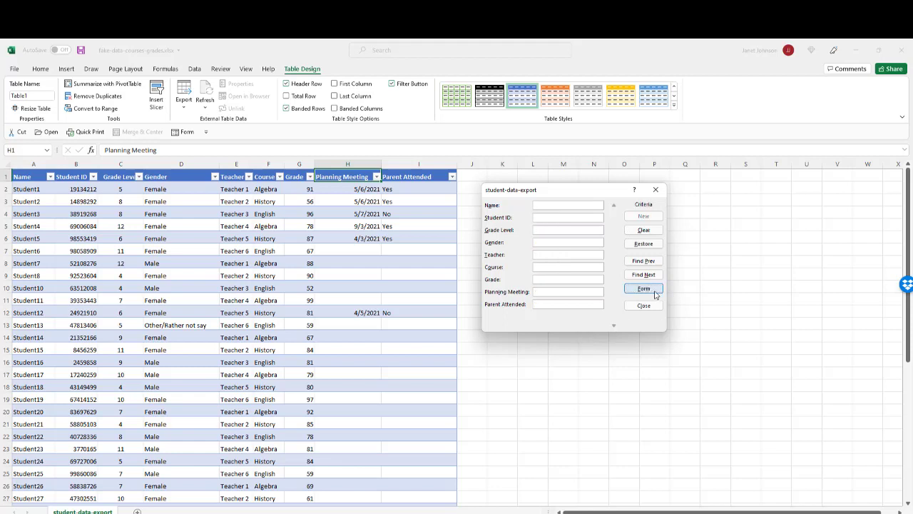
left_click(540, 267)
type("Algebra")
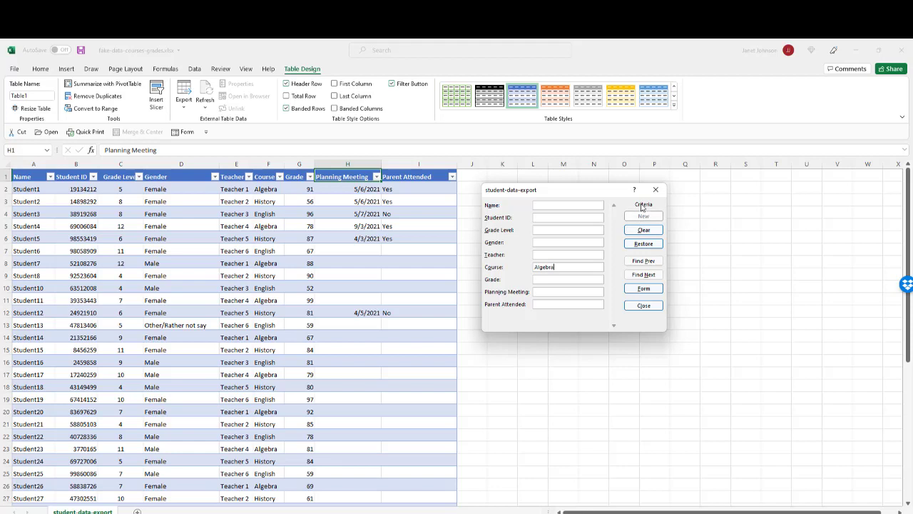
left_click(648, 276)
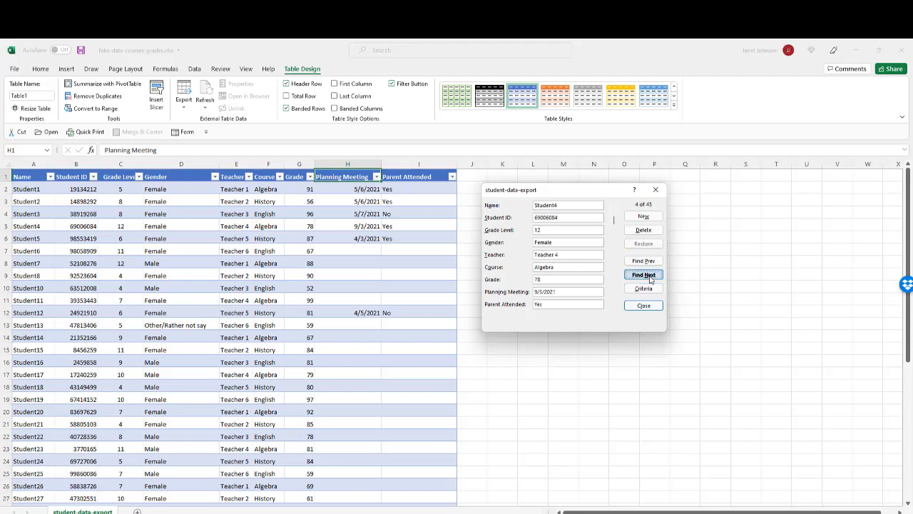
left_click(650, 277)
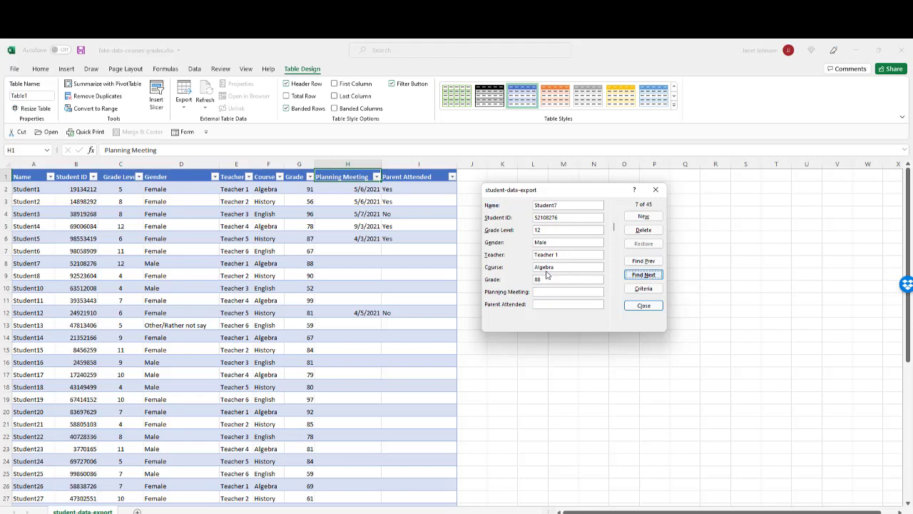
left_click(637, 277)
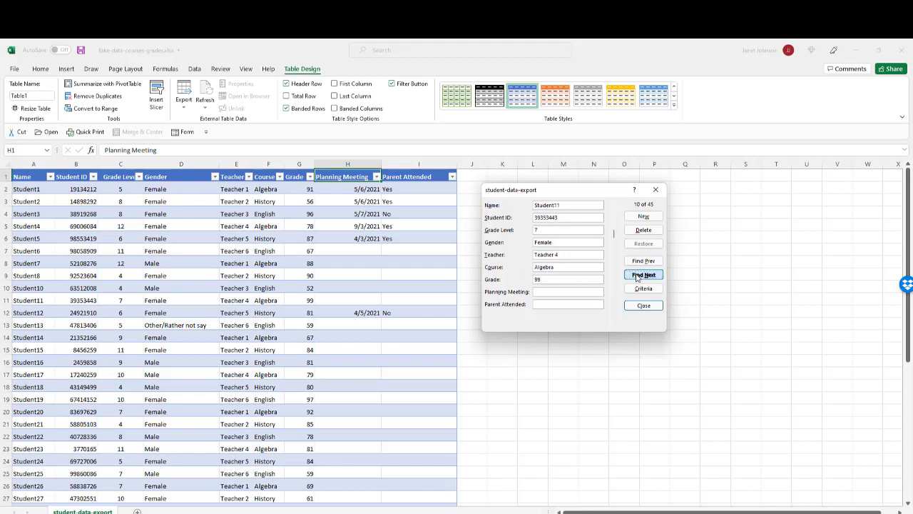
left_click(637, 277)
left_click(637, 278)
left_click(637, 278)
left_click(637, 278)
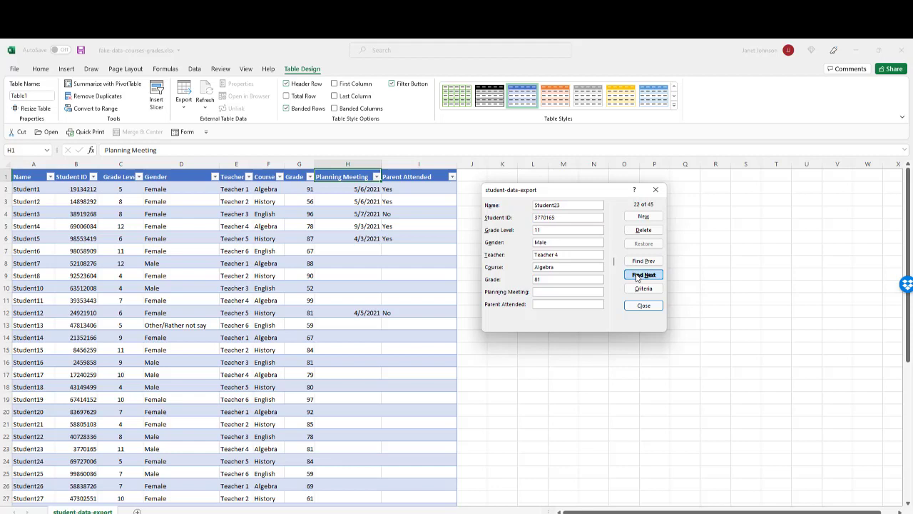